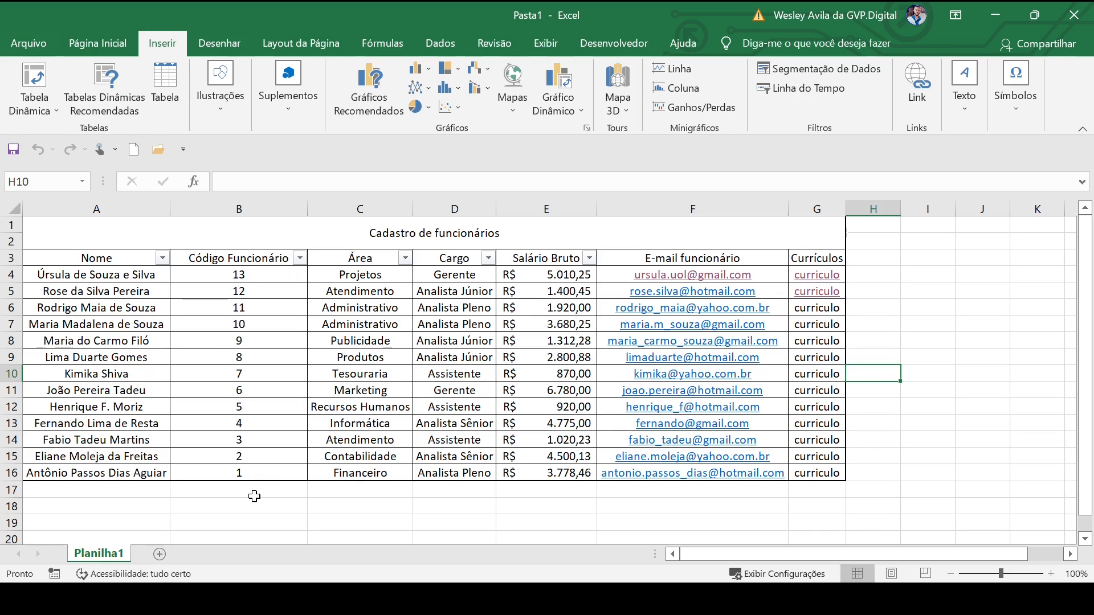
Create a pivot table on a new worksheet from the employee data in Planilha1!$A$3:$G$16
{"action": "left_click", "coordinate": [254, 497]}
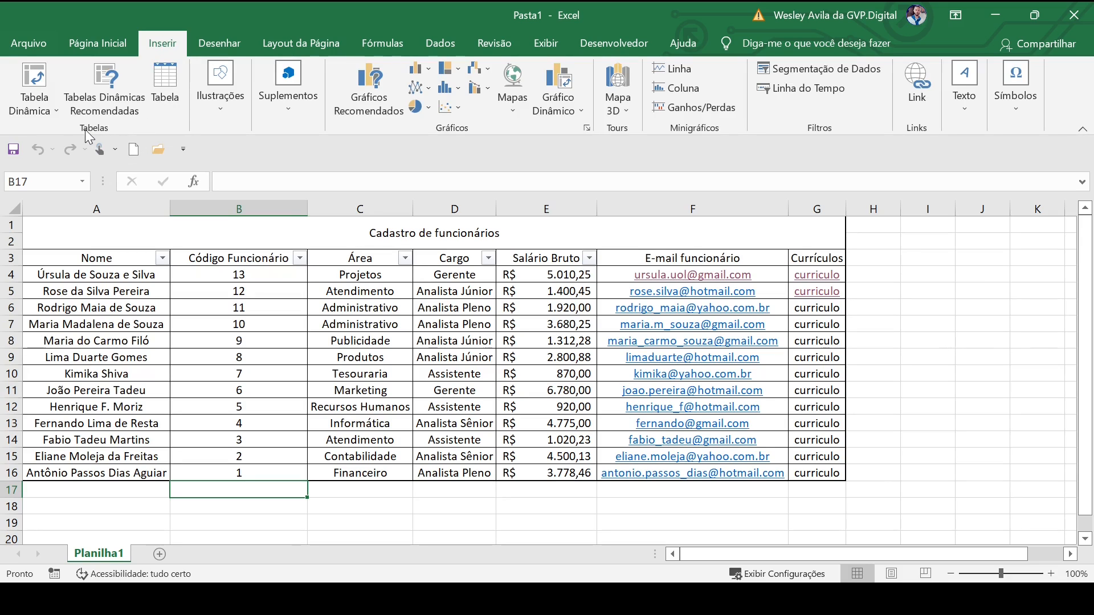
{"action": "left_click", "coordinate": [56, 114]}
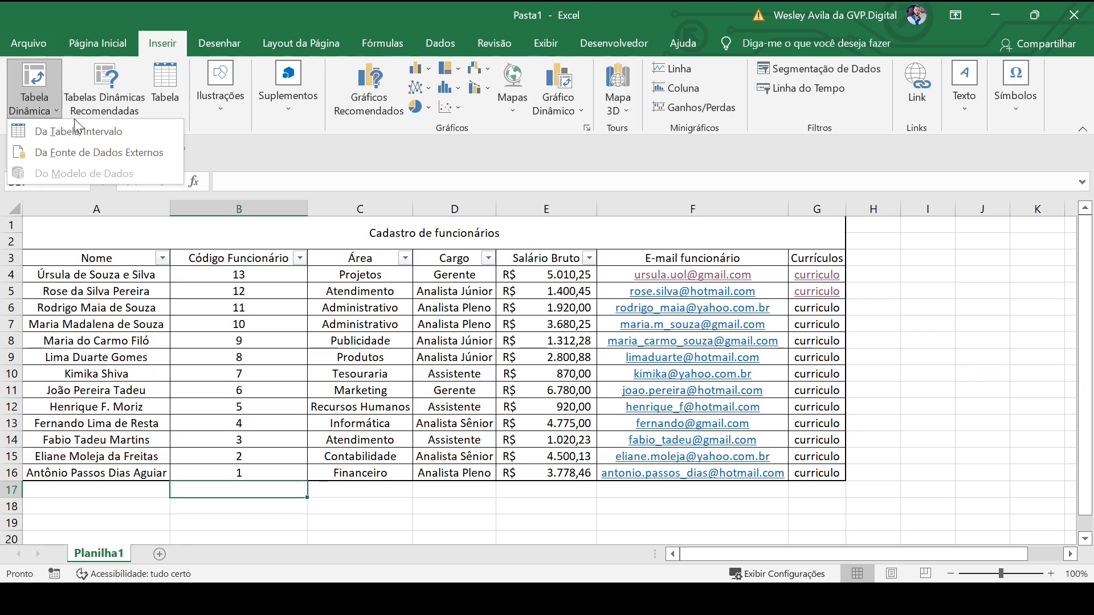
{"action": "left_click", "coordinate": [259, 136]}
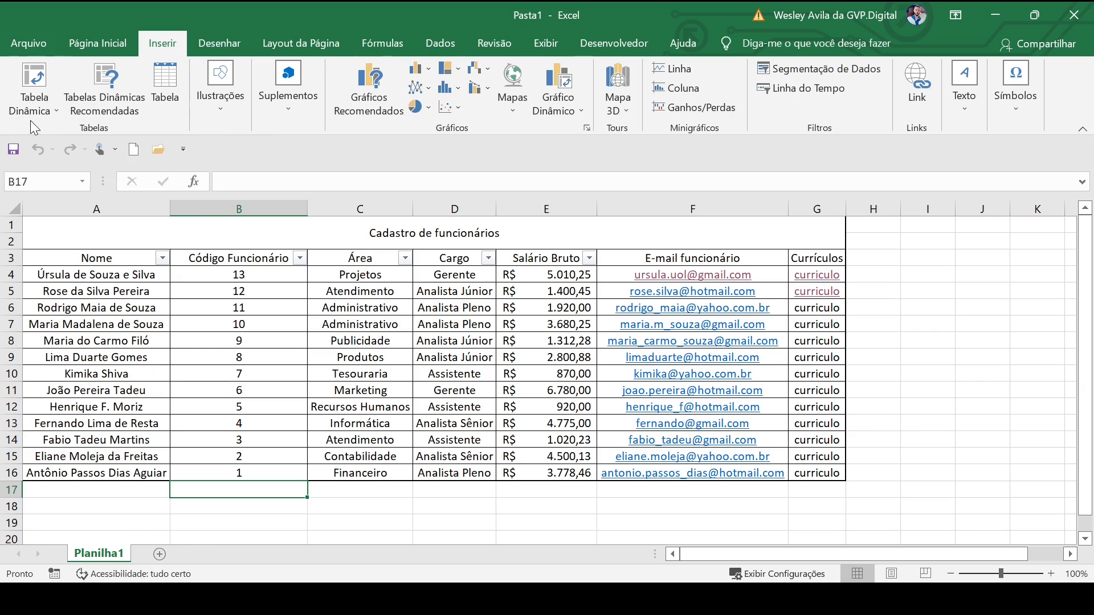
{"action": "left_click", "coordinate": [35, 82]}
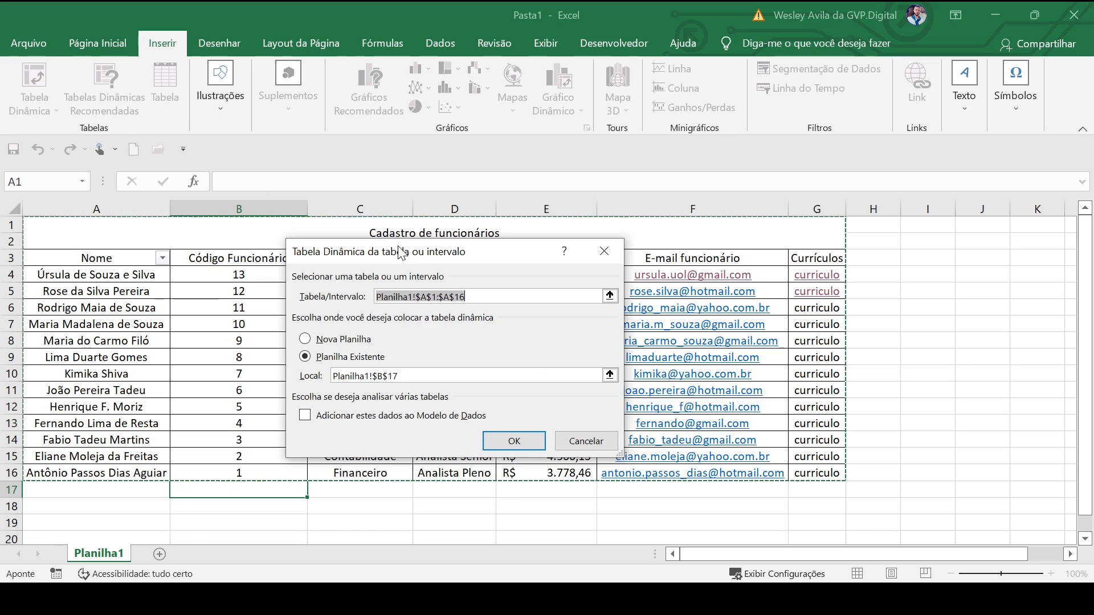
{"action": "left_click_drag", "start_coordinate": [419, 256], "coordinate": [598, 105]}
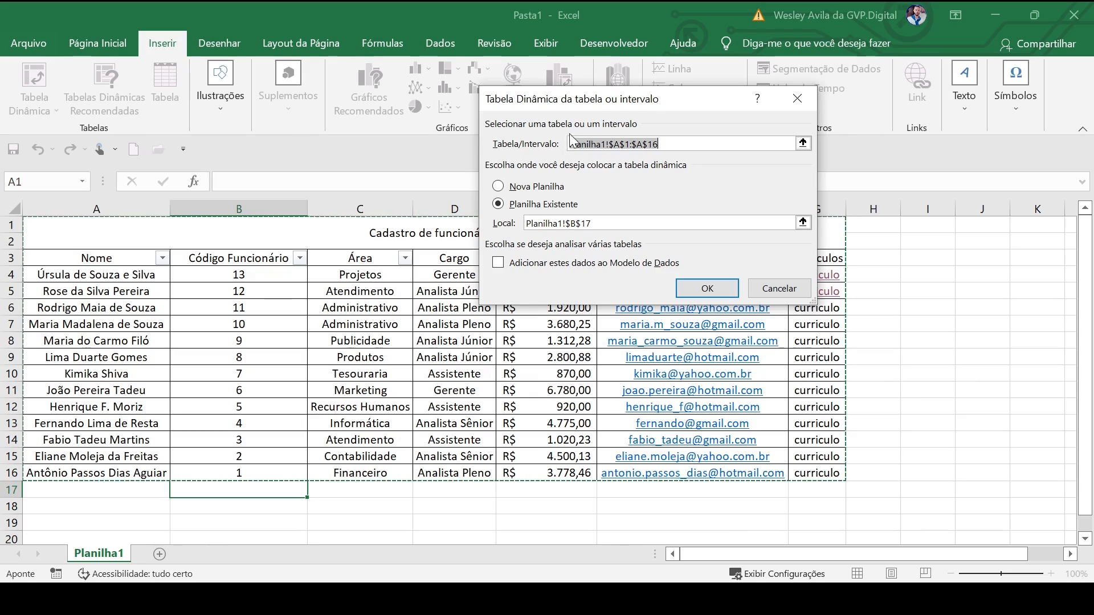
{"action": "left_click_drag", "start_coordinate": [577, 102], "coordinate": [727, 191]}
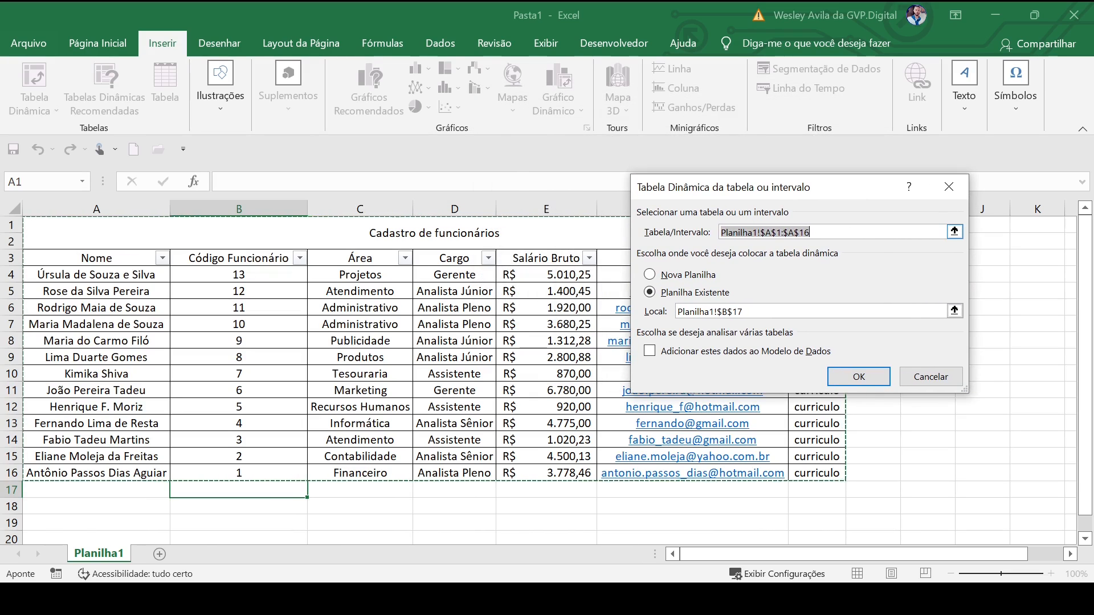
{"action": "left_click", "coordinate": [954, 231]}
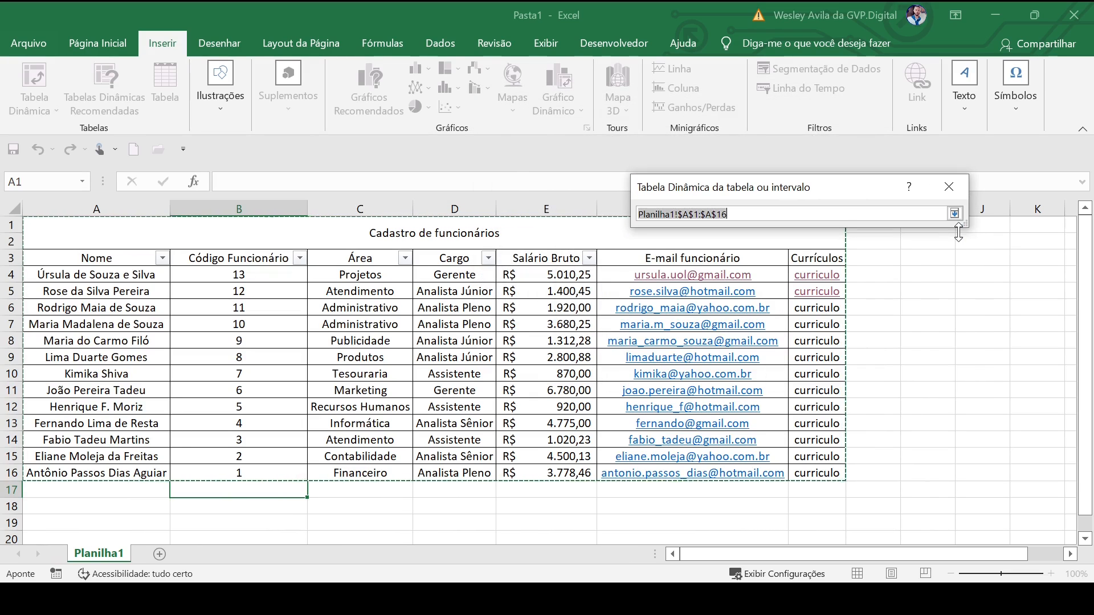
{"action": "left_click", "coordinate": [76, 259]}
{"action": "left_click_drag", "start_coordinate": [76, 259], "coordinate": [821, 475]}
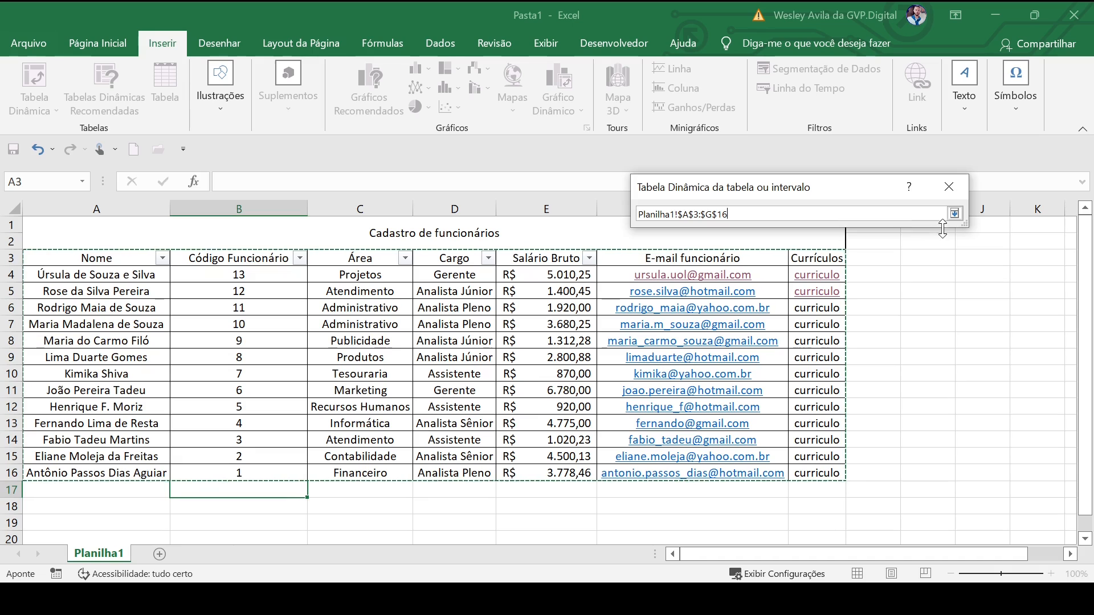
{"action": "left_click", "coordinate": [954, 213]}
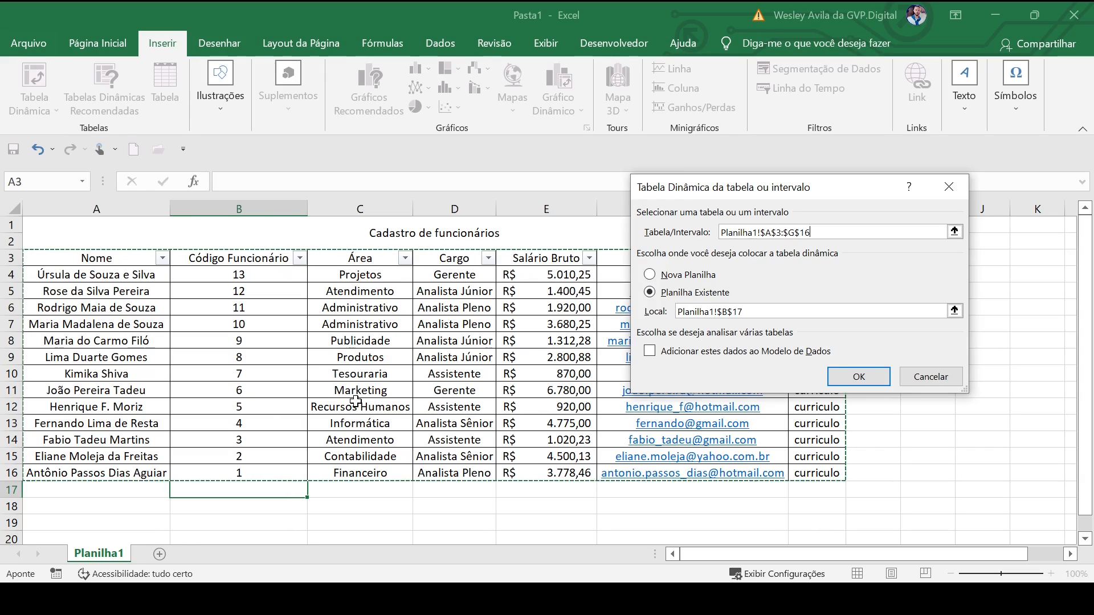
{"action": "left_click", "coordinate": [675, 277]}
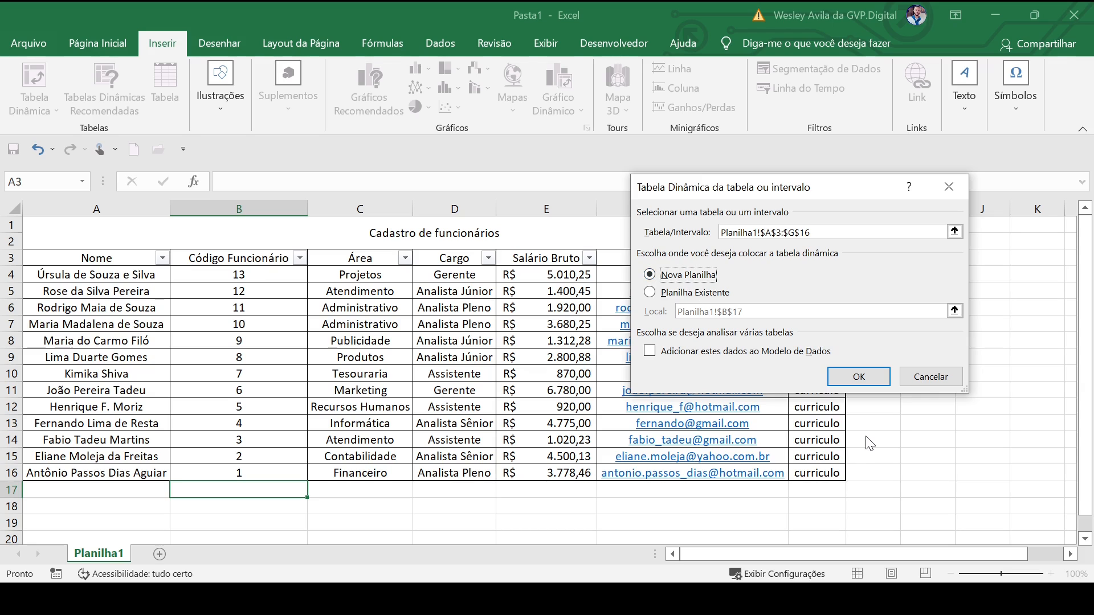
{"action": "left_click", "coordinate": [850, 381]}
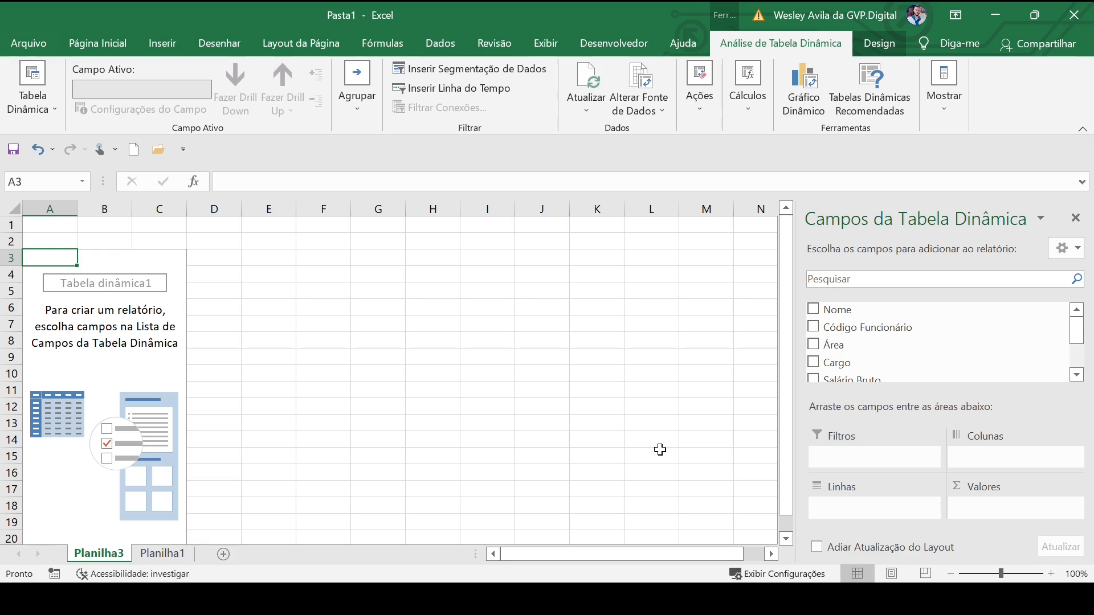
Add the Nome, Cargo, Salário Bruto and Área fields to the pivot table in that order
{"action": "left_click", "coordinate": [813, 309]}
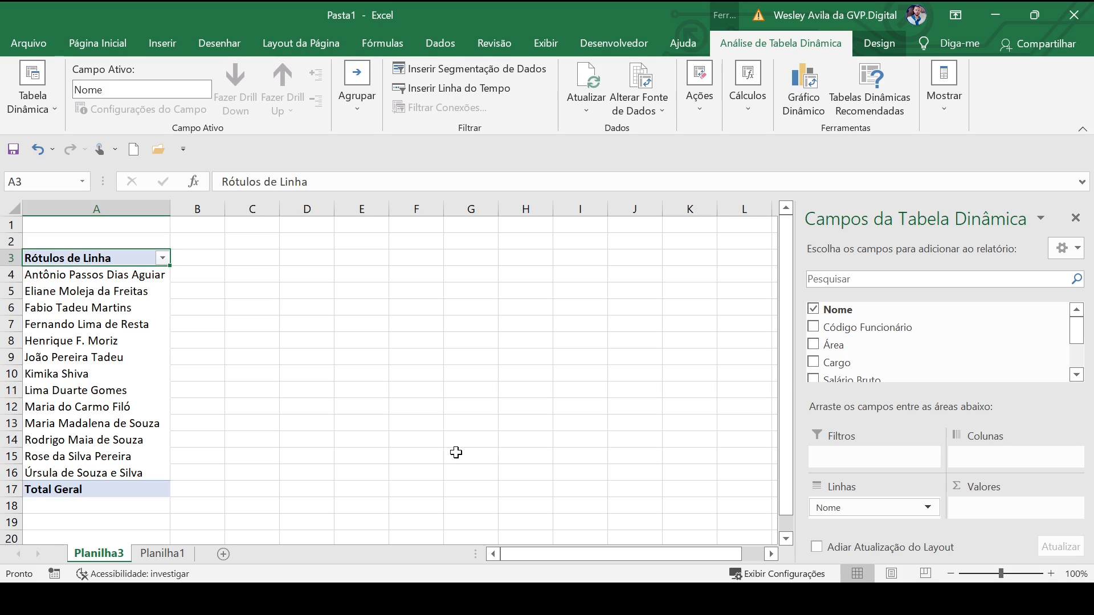
{"action": "left_click", "coordinate": [813, 363]}
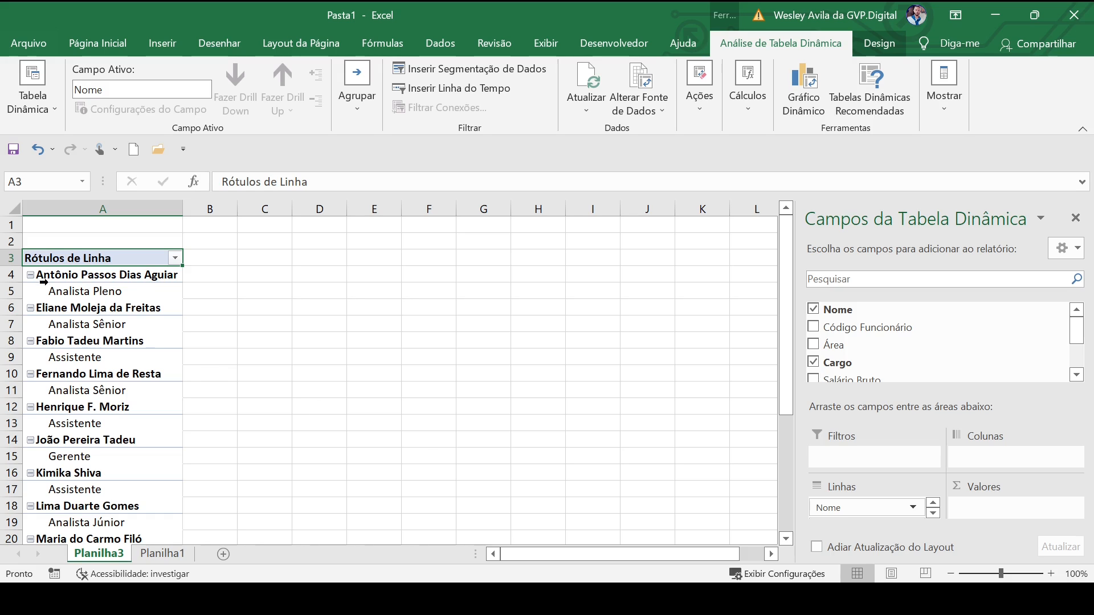
{"action": "scroll", "coordinate": [88, 456], "scroll_direction": "down", "scroll_amount": 2}
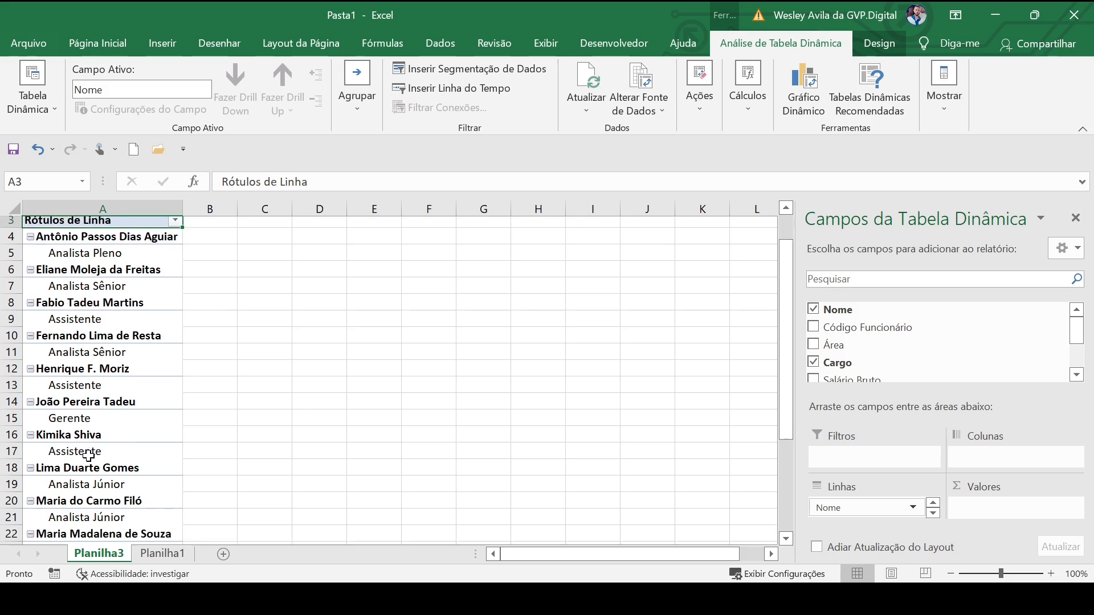
{"action": "scroll", "coordinate": [88, 455], "scroll_direction": "down", "scroll_amount": 3}
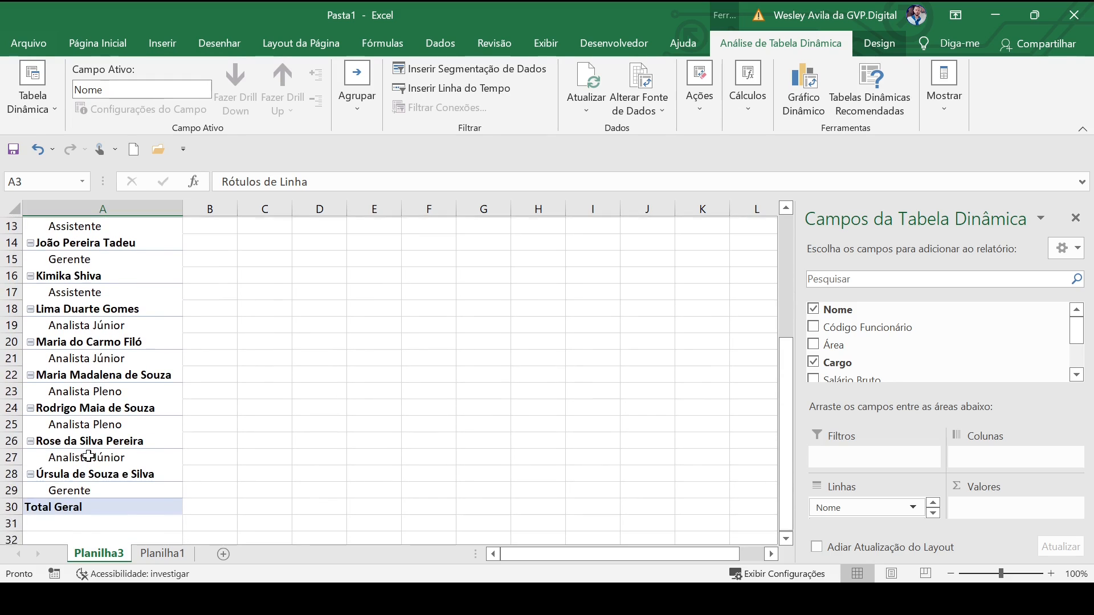
{"action": "scroll", "coordinate": [89, 456], "scroll_direction": "up", "scroll_amount": 4}
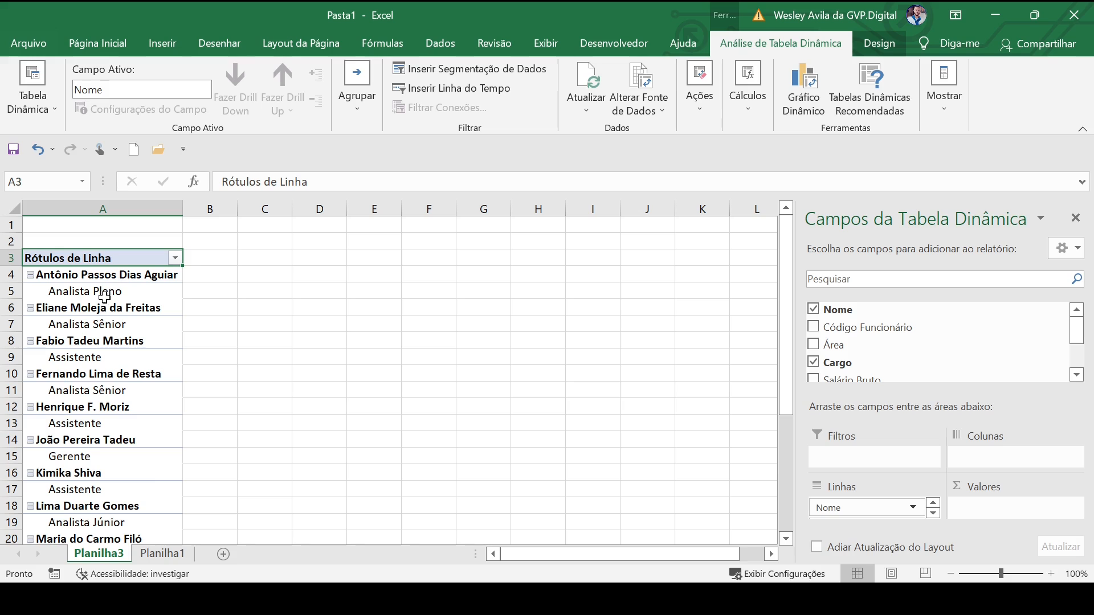
{"action": "scroll", "coordinate": [821, 353], "scroll_direction": "down", "scroll_amount": 1}
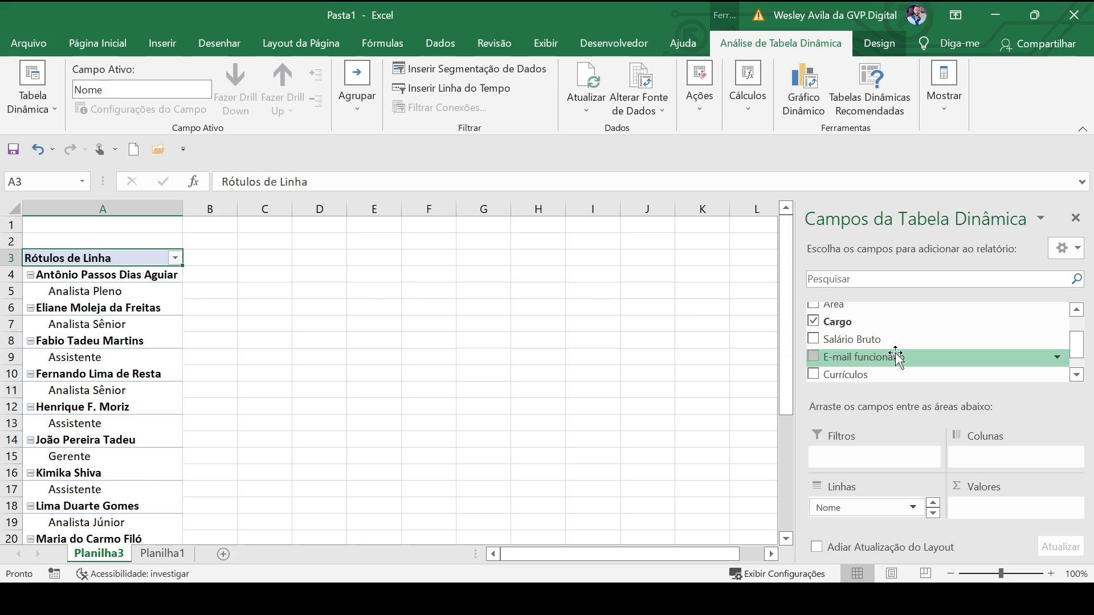
{"action": "left_click", "coordinate": [812, 340]}
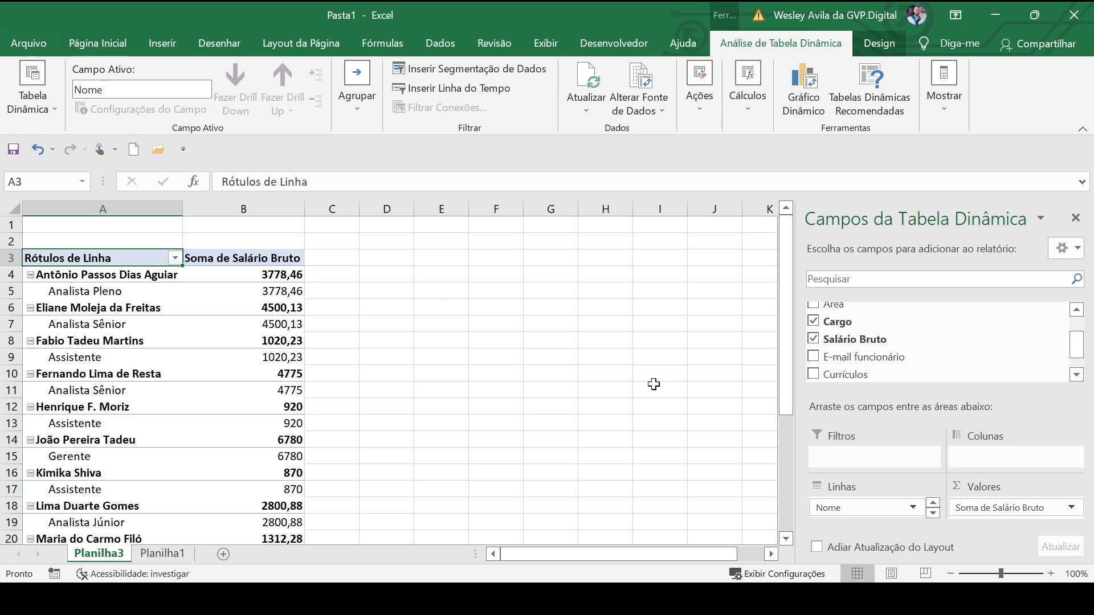
{"action": "scroll", "coordinate": [856, 384], "scroll_direction": "up", "scroll_amount": 2}
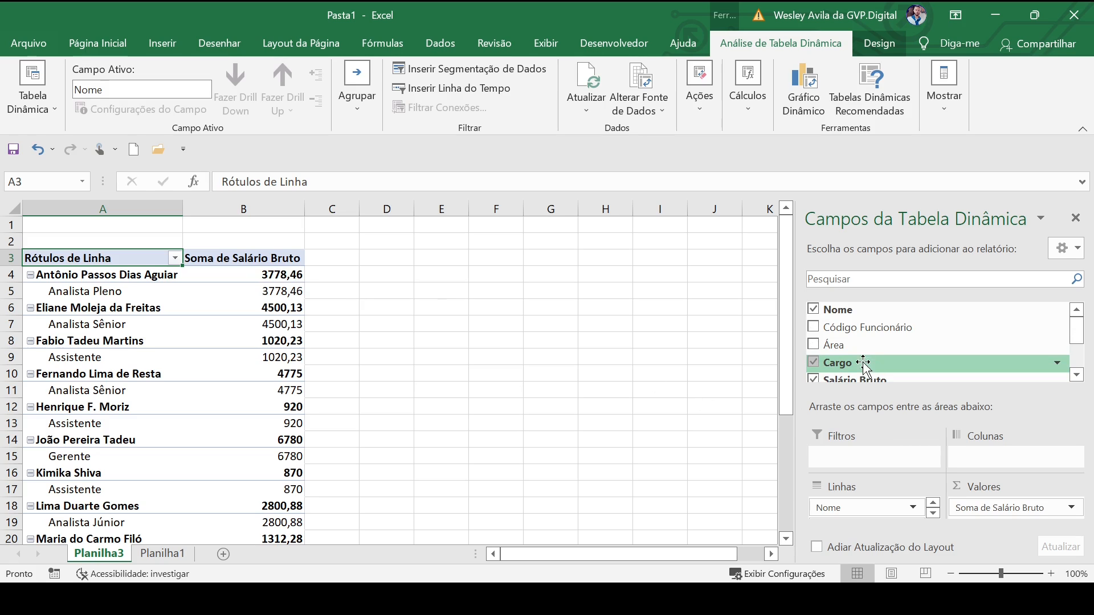
{"action": "left_click", "coordinate": [813, 346]}
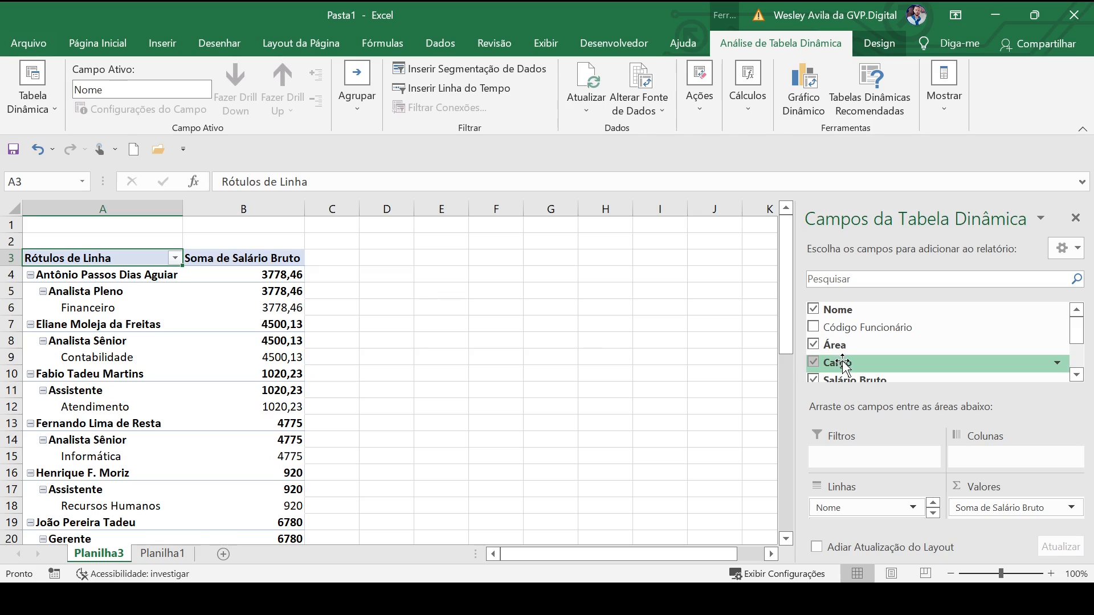
Remove the Cargo and Área fields and add them back with Área placed above Cargo in the row hierarchy
{"action": "left_click", "coordinate": [813, 361]}
{"action": "left_click", "coordinate": [815, 346]}
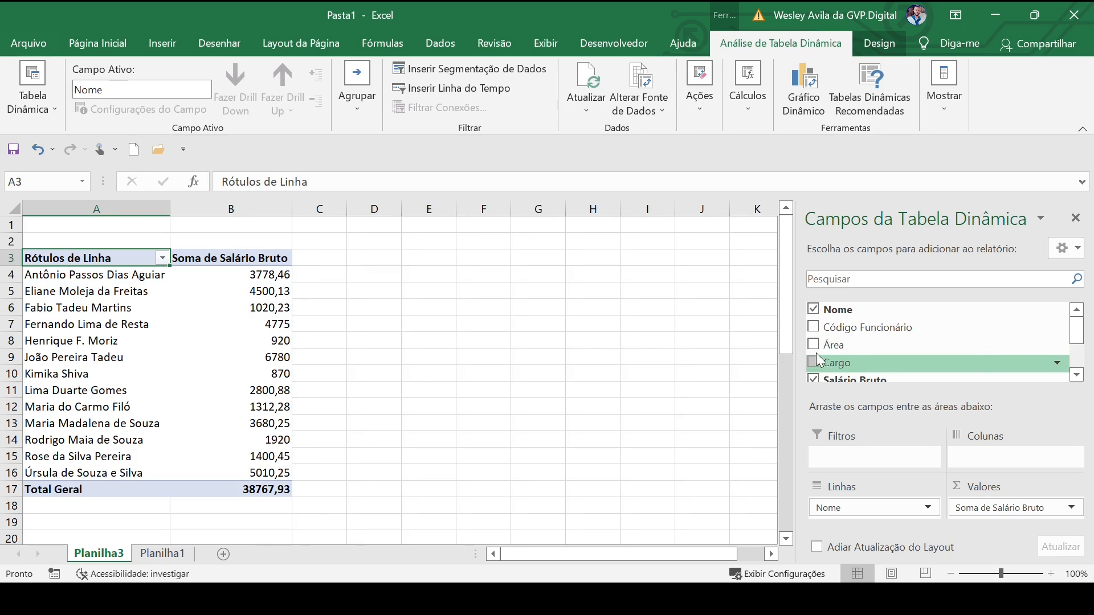
{"action": "left_click", "coordinate": [814, 345]}
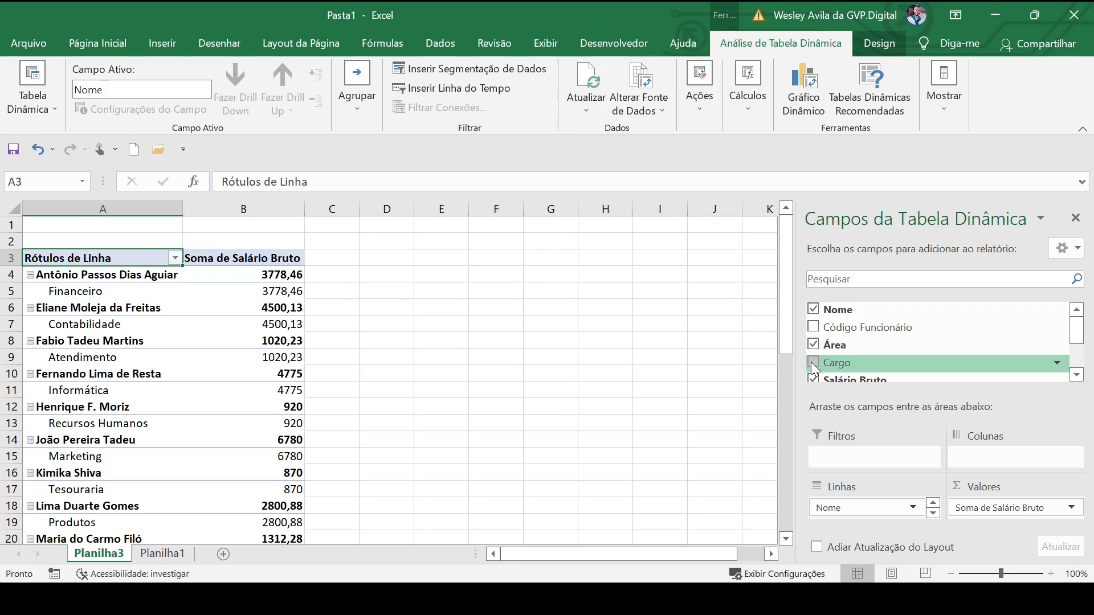
{"action": "left_click", "coordinate": [812, 362]}
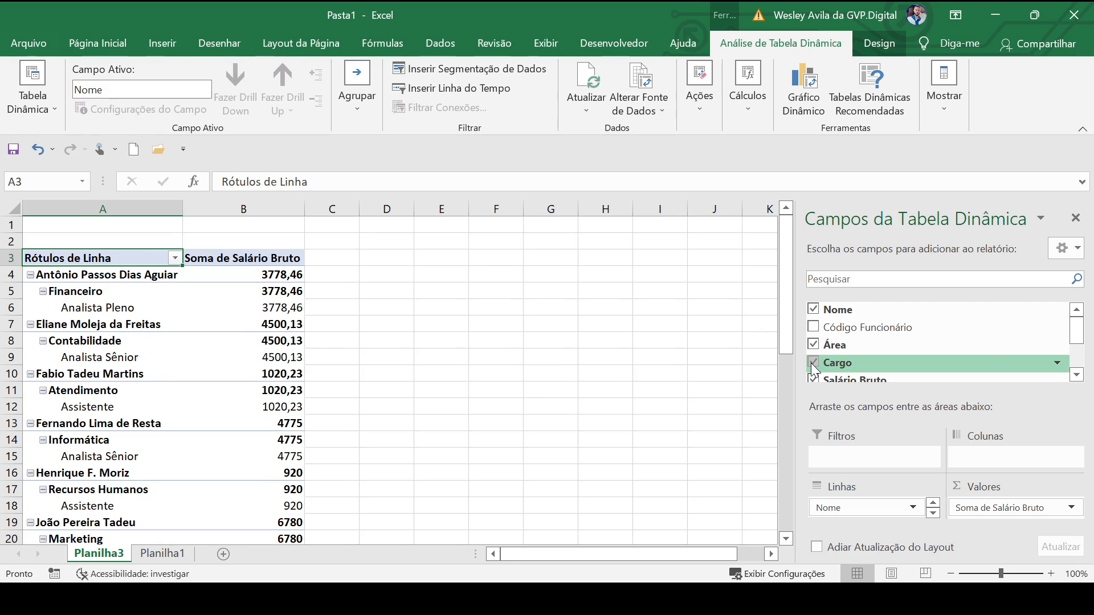
Try Código Funcionário in place of Área and Cargo, remove it, and restore Cargo followed by Área as row fields
{"action": "left_click", "coordinate": [812, 363]}
{"action": "left_click", "coordinate": [813, 327]}
{"action": "left_click", "coordinate": [813, 344]}
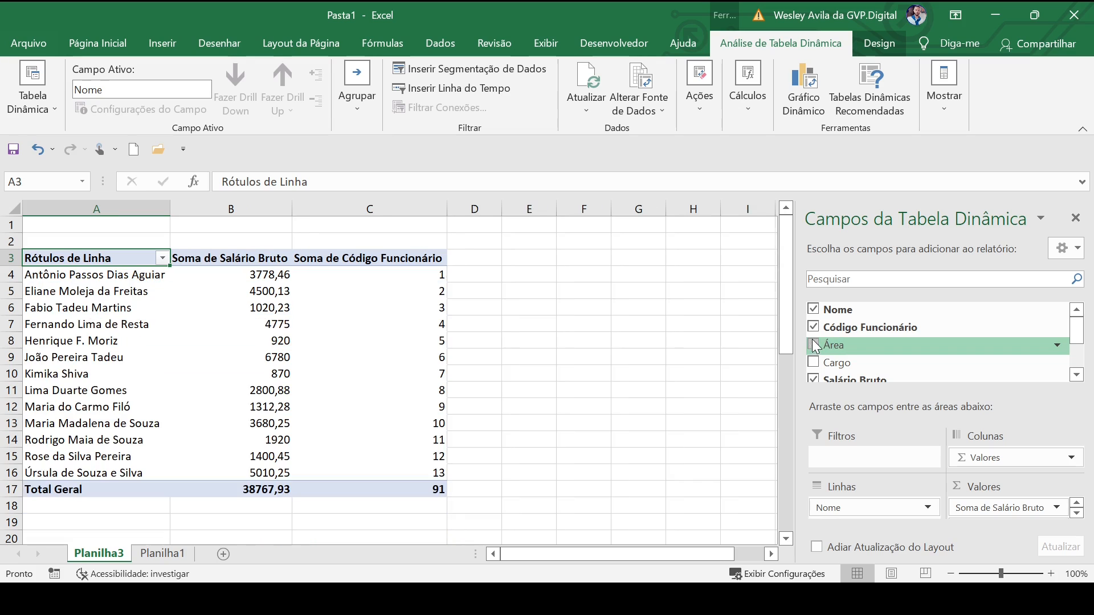
{"action": "left_click", "coordinate": [813, 327]}
{"action": "left_click", "coordinate": [813, 362]}
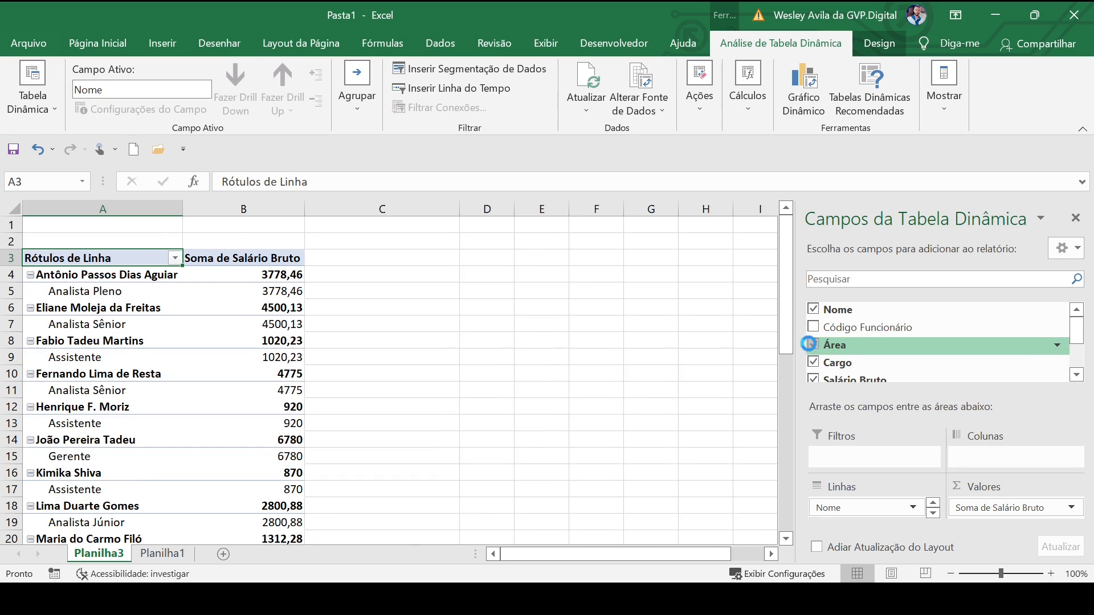
{"action": "left_click", "coordinate": [810, 344]}
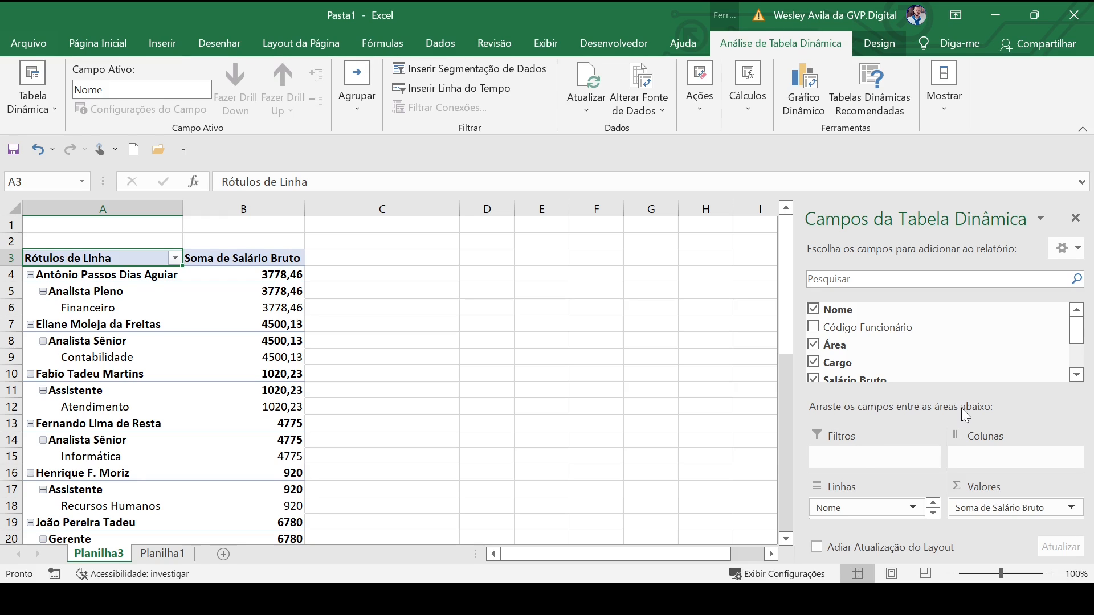
Add the Código Funcionário field to the pivot table as a report filter
{"action": "left_click_drag", "start_coordinate": [877, 328], "coordinate": [858, 458]}
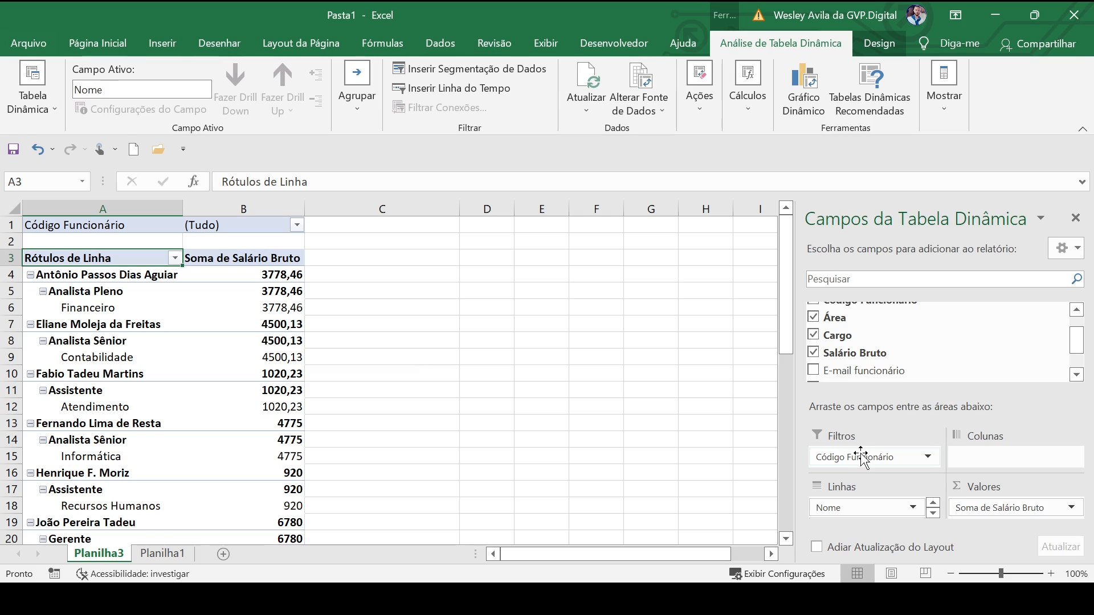
{"action": "left_click", "coordinate": [297, 226]}
{"action": "left_click", "coordinate": [297, 226]}
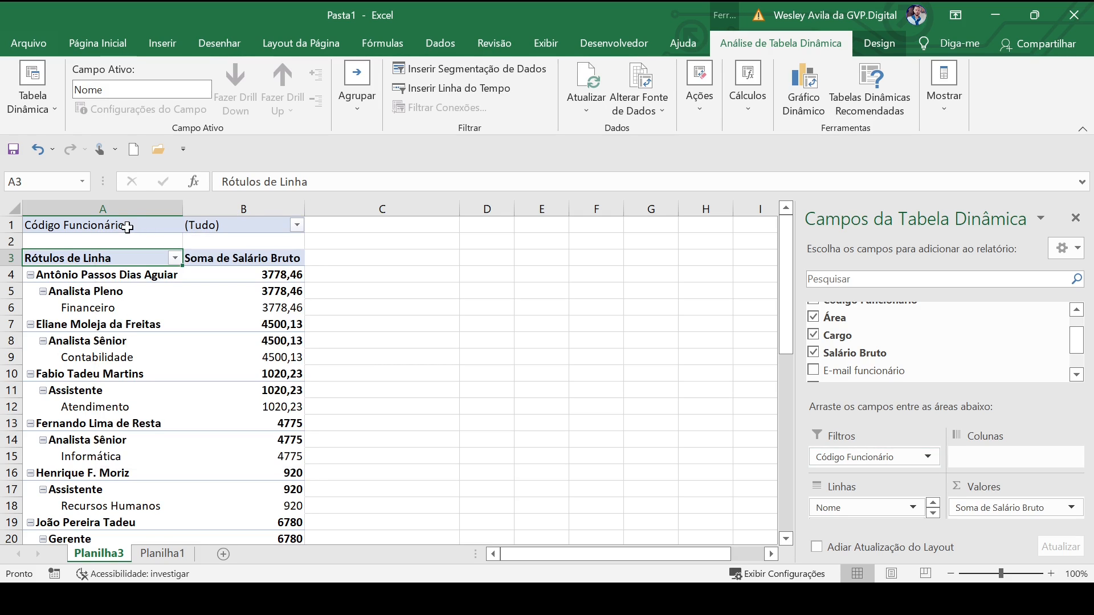
Enable multiple-item selection in the Código Funcionário filter and show only code 8
{"action": "left_click", "coordinate": [296, 225]}
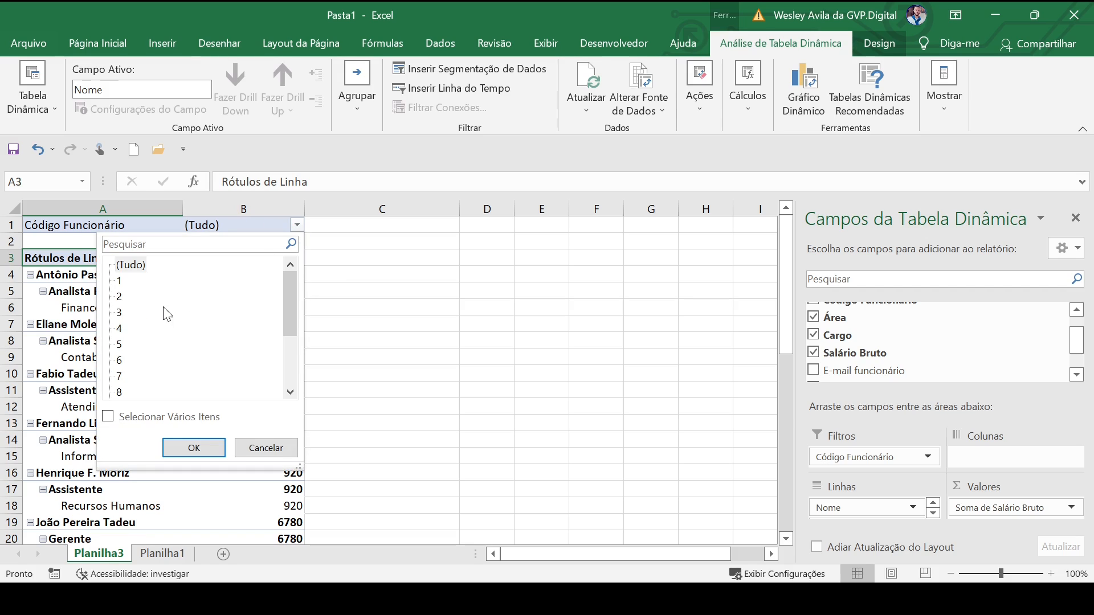
{"action": "left_click", "coordinate": [119, 313]}
{"action": "left_click", "coordinate": [121, 392]}
{"action": "left_click", "coordinate": [145, 422]}
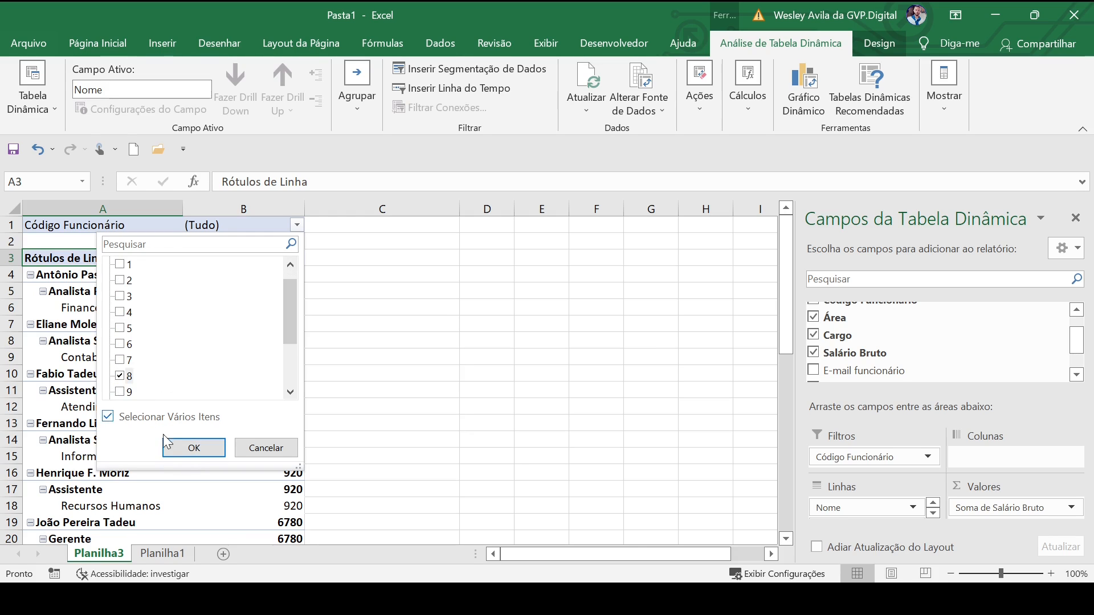
{"action": "left_click", "coordinate": [194, 448]}
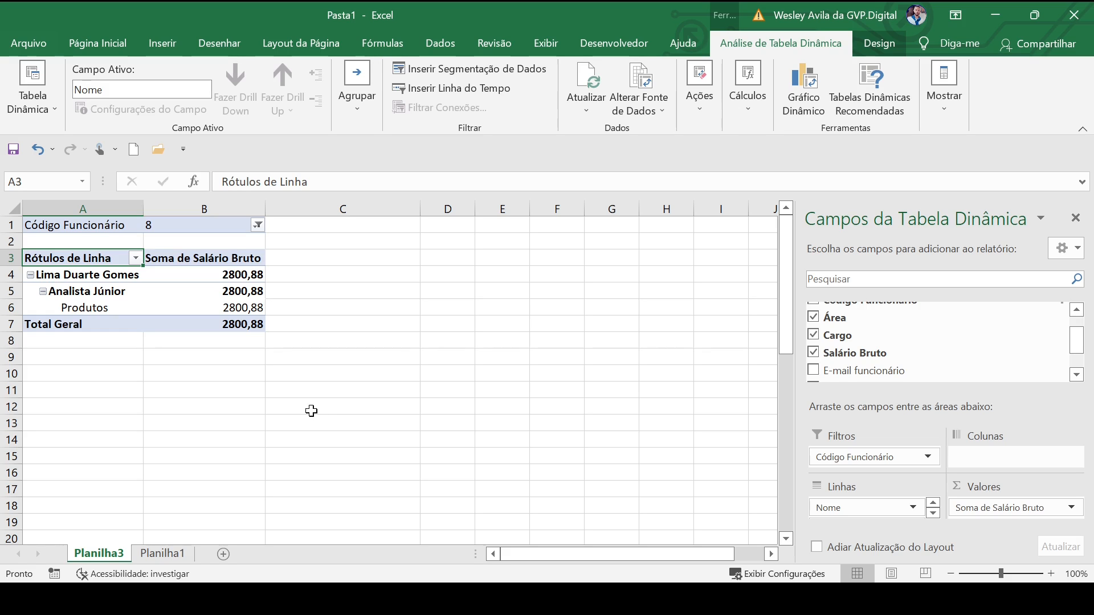
Extend the Código Funcionário report filter to include codes 1 and 4 alongside 8
{"action": "left_click", "coordinate": [268, 226]}
{"action": "left_click", "coordinate": [257, 226]}
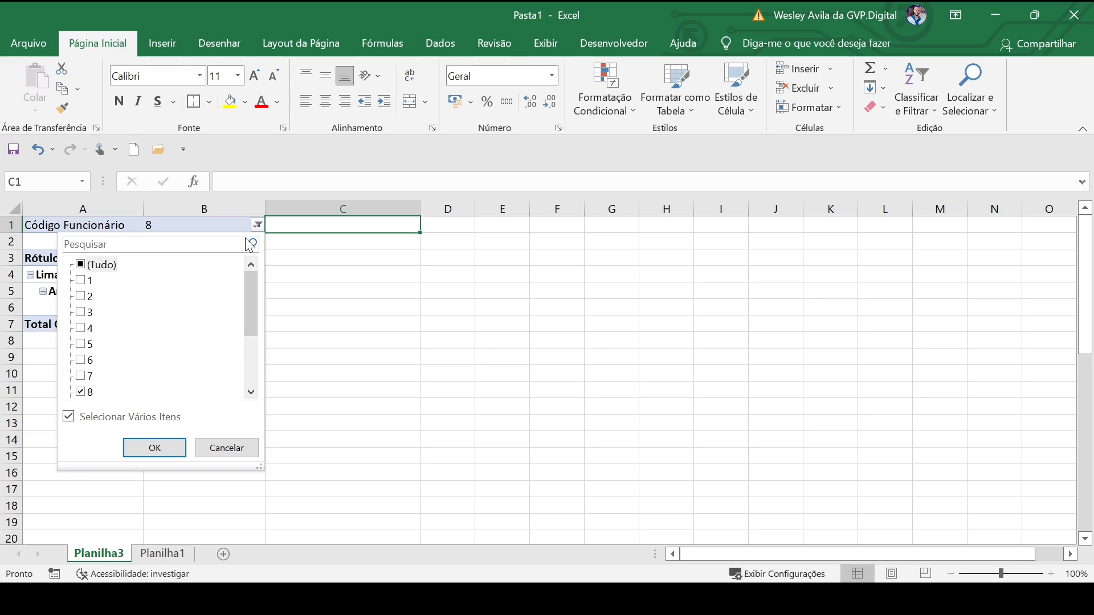
{"action": "left_click", "coordinate": [81, 280]}
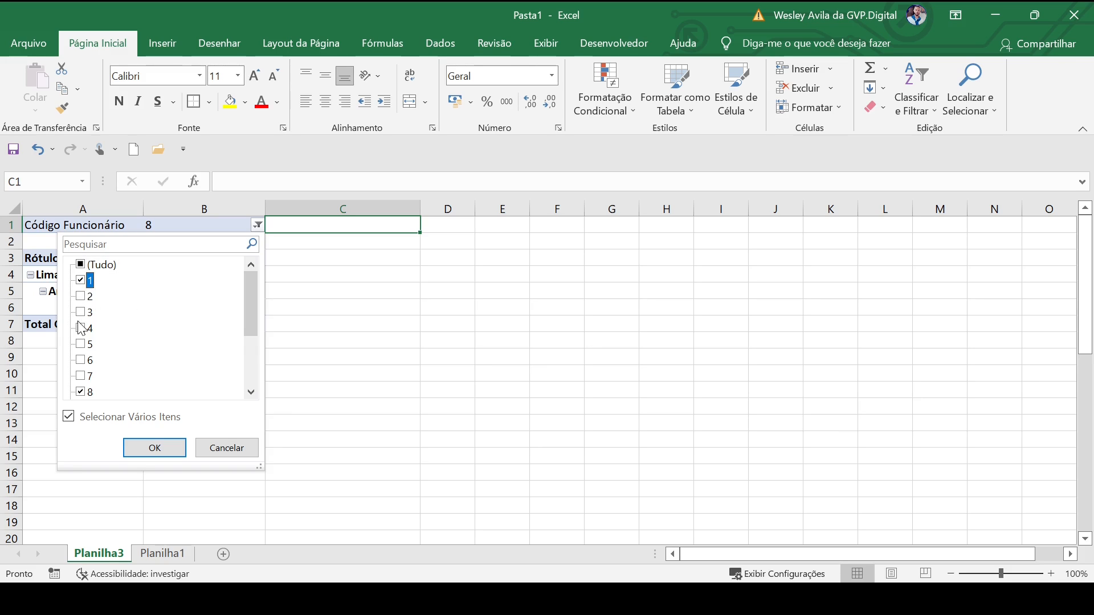
{"action": "left_click", "coordinate": [144, 450]}
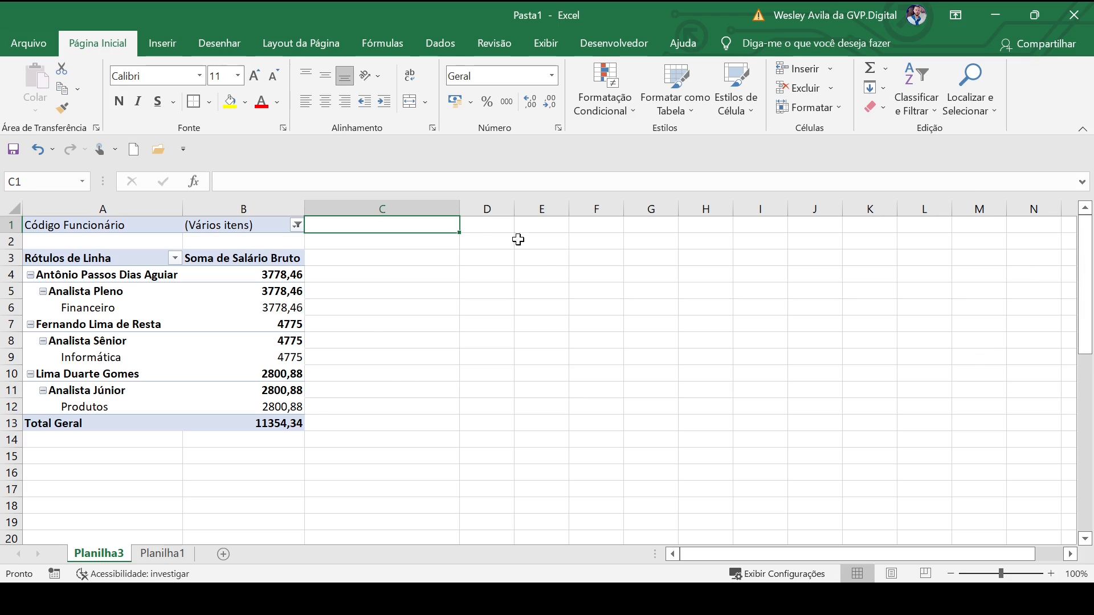
Examine how the field list responds to selecting cells inside and outside the pivot table, and review its remaining fields
{"action": "left_click", "coordinate": [372, 325]}
{"action": "left_click", "coordinate": [542, 424]}
{"action": "left_click", "coordinate": [255, 228]}
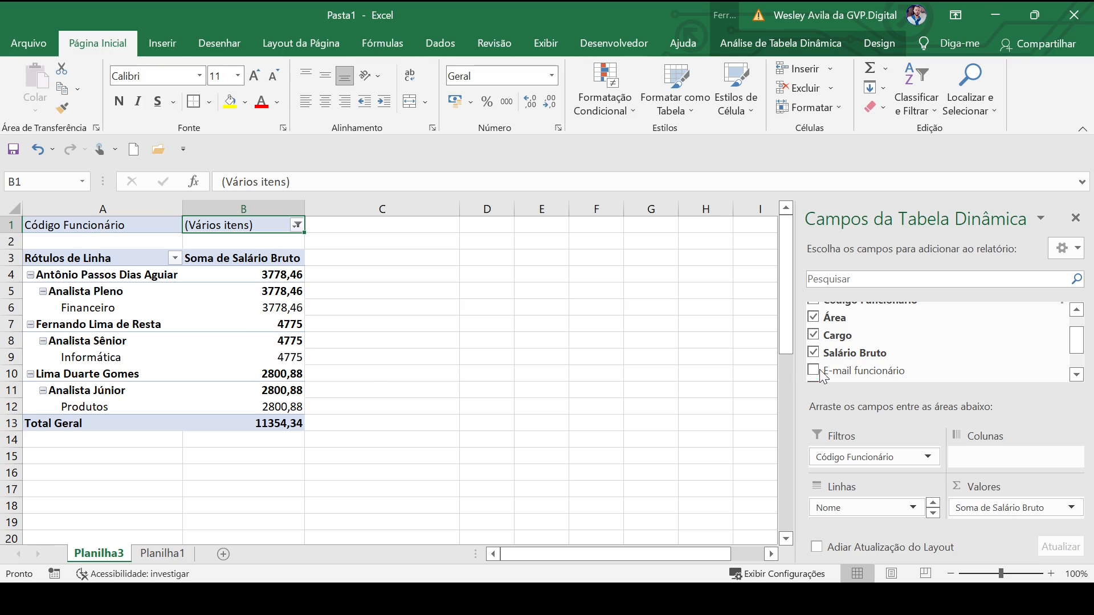
{"action": "left_click", "coordinate": [488, 354]}
{"action": "left_click", "coordinate": [234, 225]}
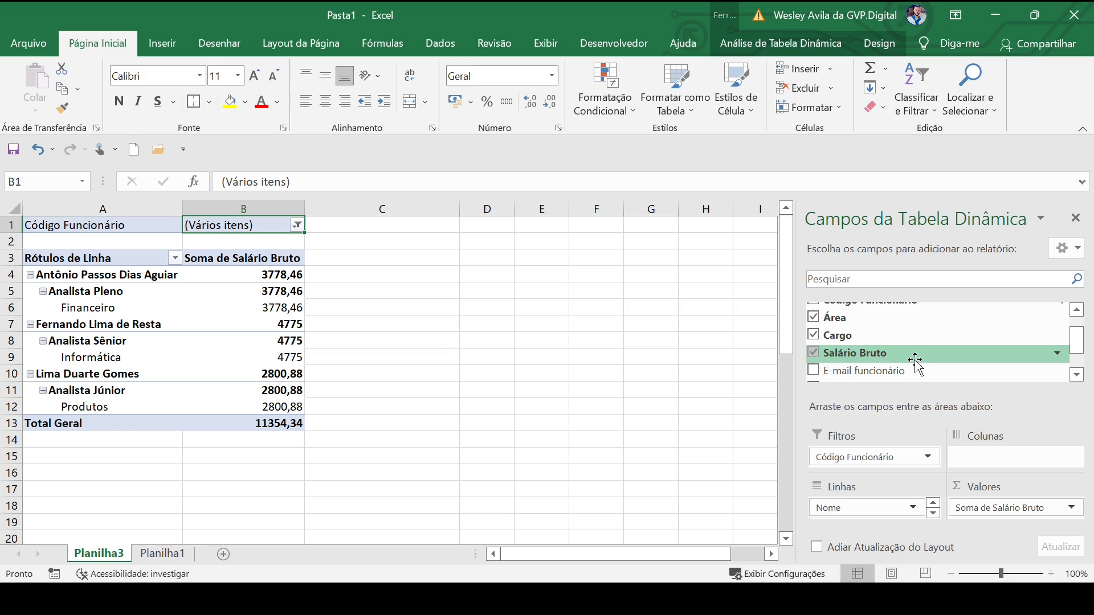
{"action": "scroll", "coordinate": [916, 363], "scroll_direction": "down", "scroll_amount": 1}
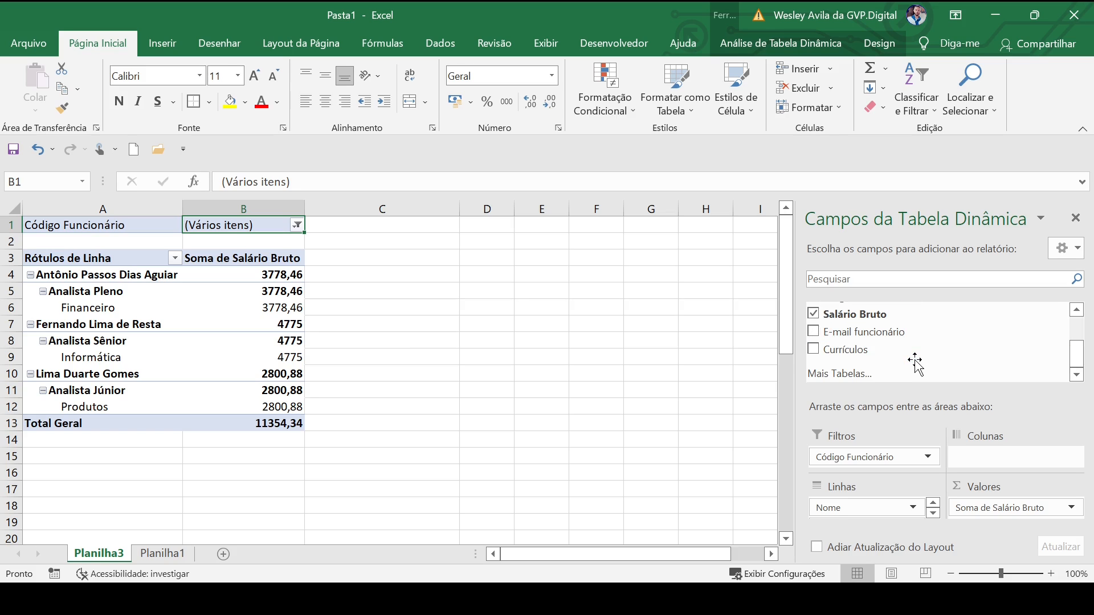
{"action": "left_click", "coordinate": [434, 442]}
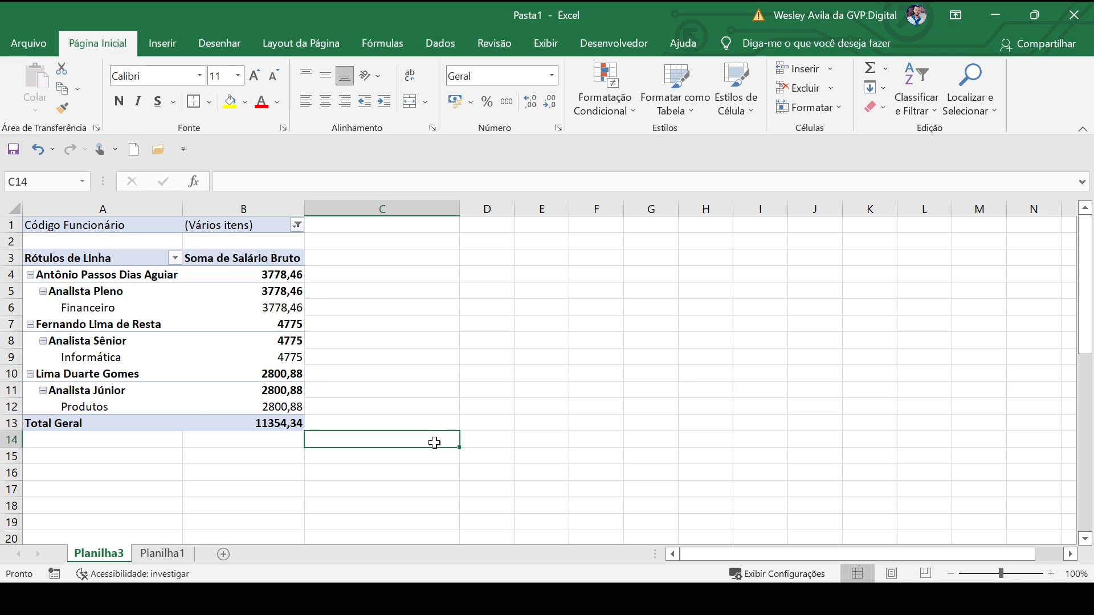
{"action": "left_click", "coordinate": [226, 413]}
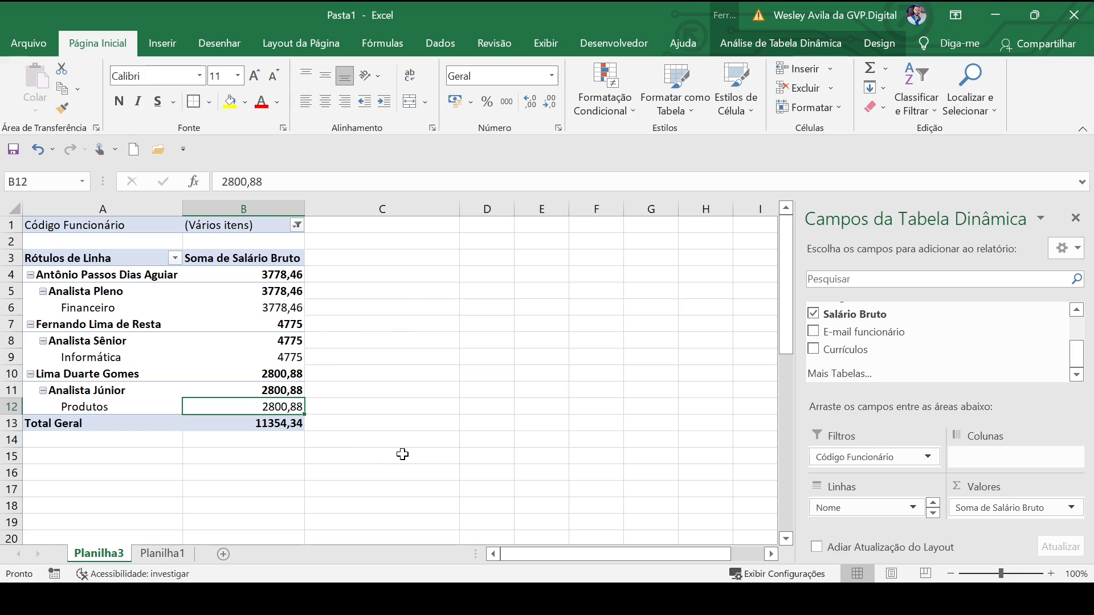